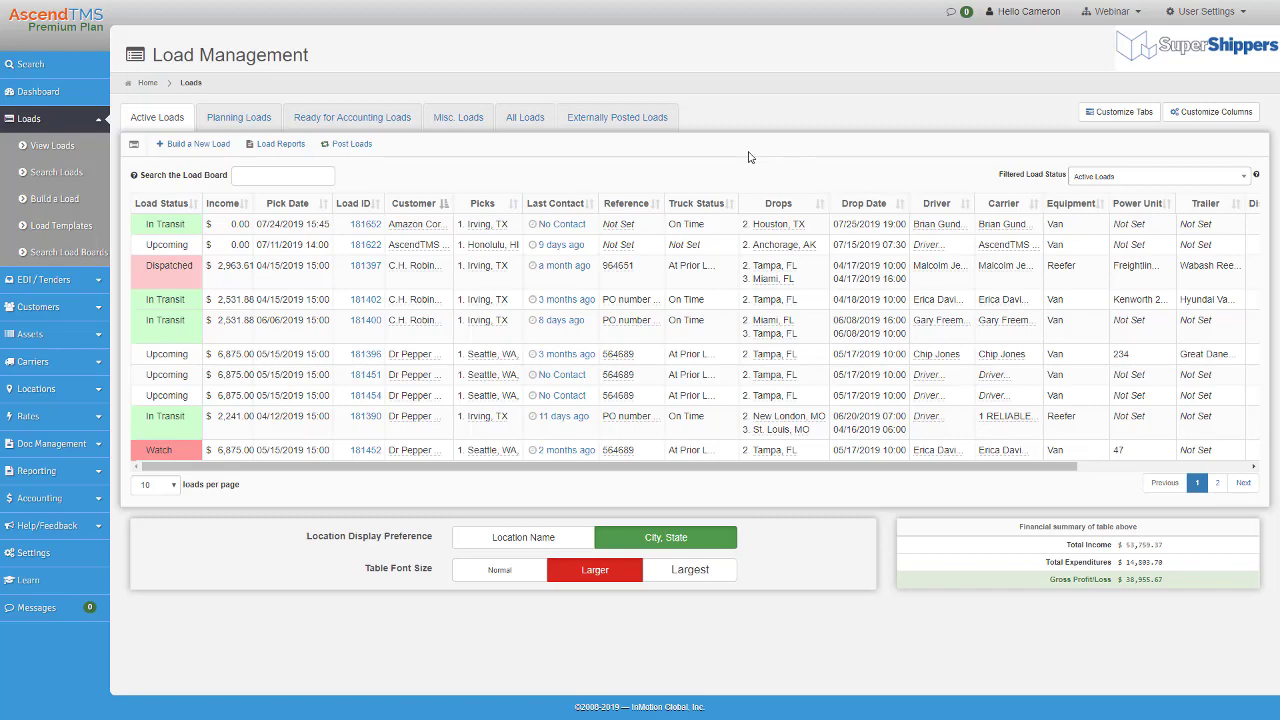
Step: Open the integrated load board search for load 181652 from its Shortcuts menu
click(730, 232)
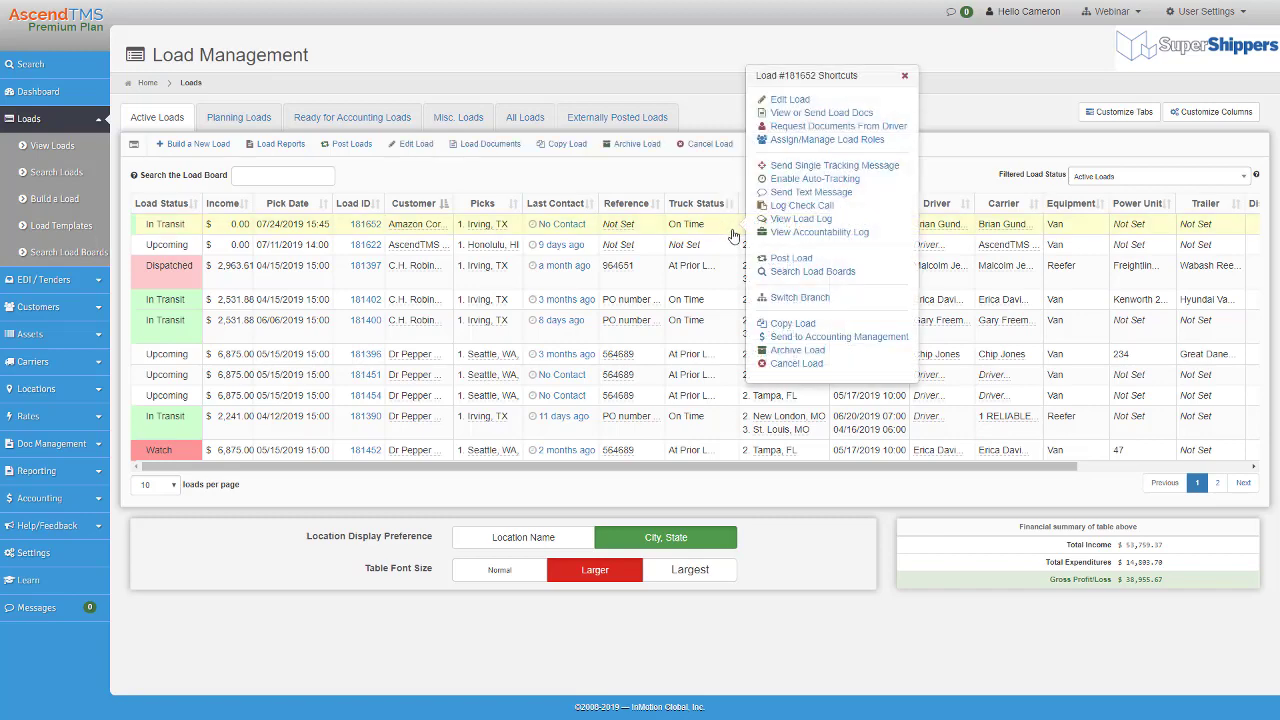
click(801, 274)
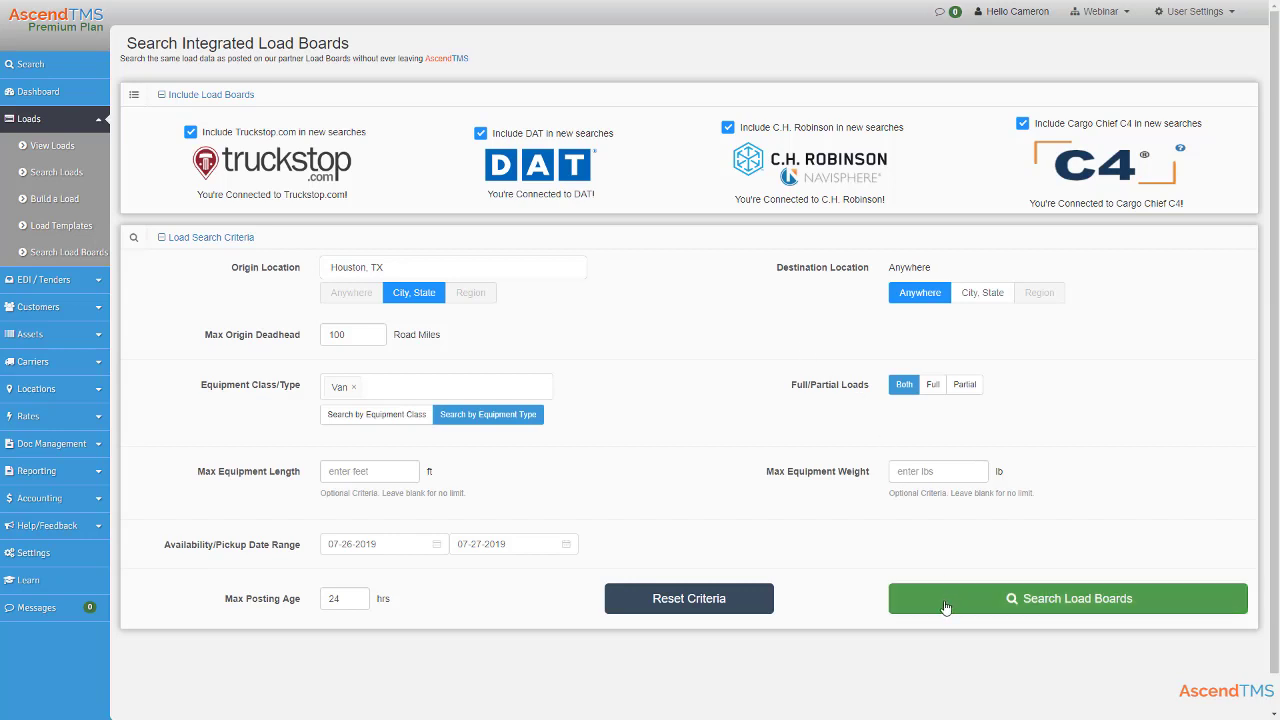
Step: Run the prefilled Houston, TX Van search to list loads bound for Mississippi destinations
click(945, 598)
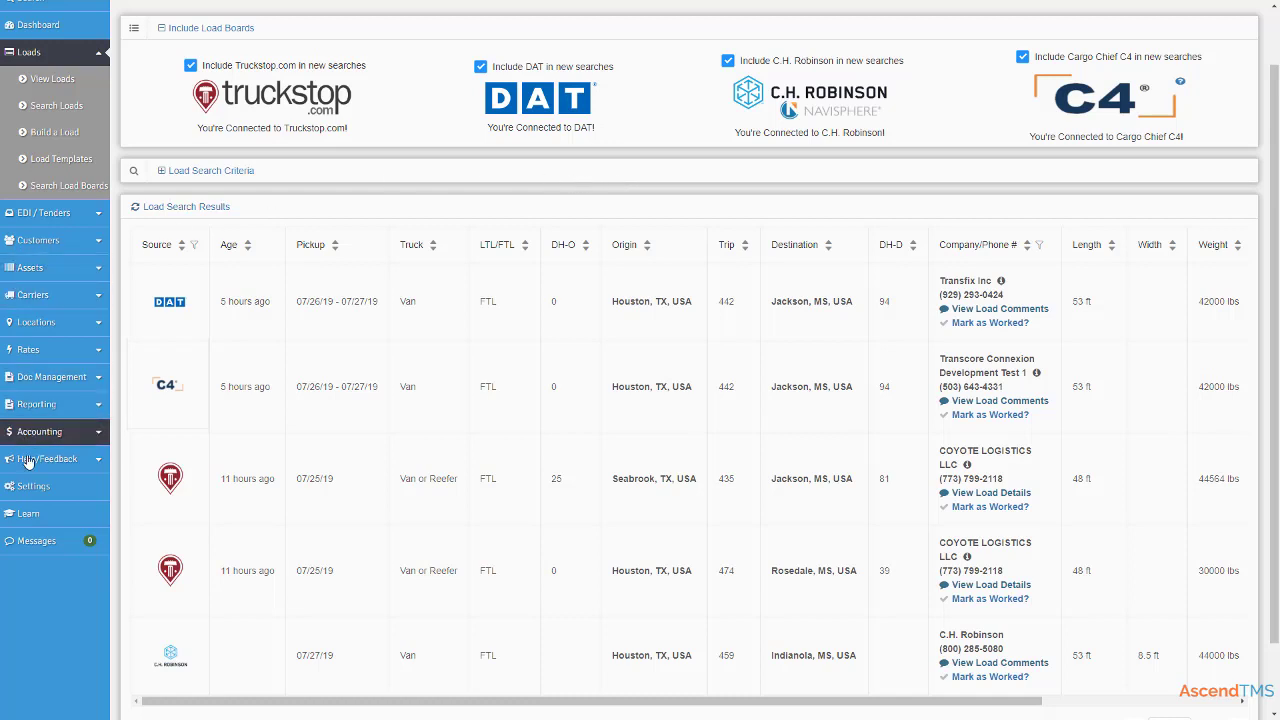
Step: Open Public Load Board Settings and review the saved C.H. Robinson, Truckstop and DAT credentials
click(33, 488)
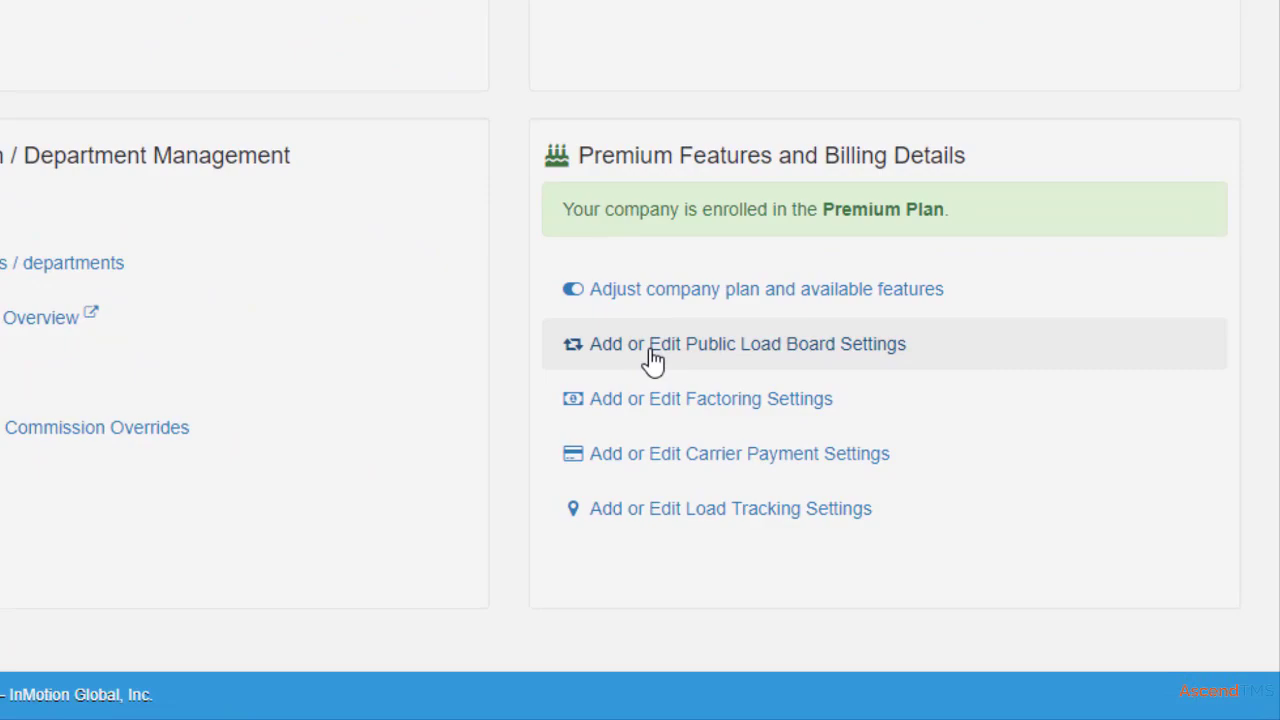
click(650, 350)
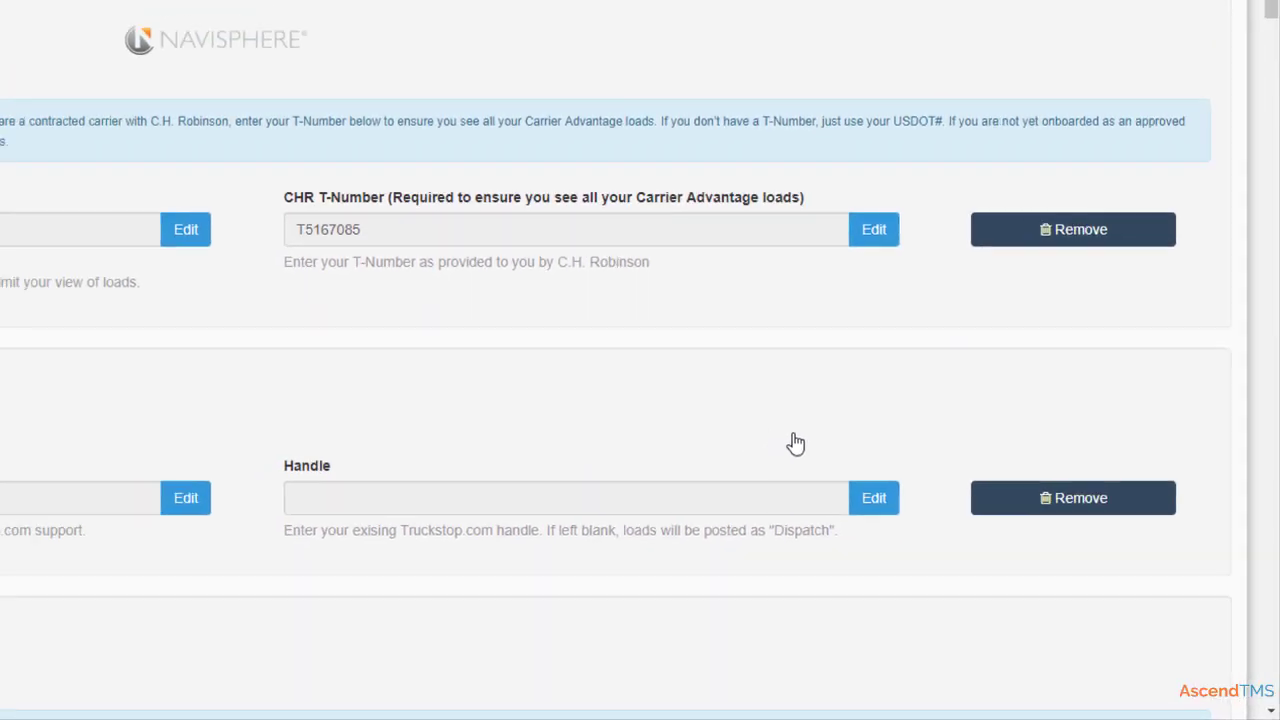
scroll(958, 535, down, 3)
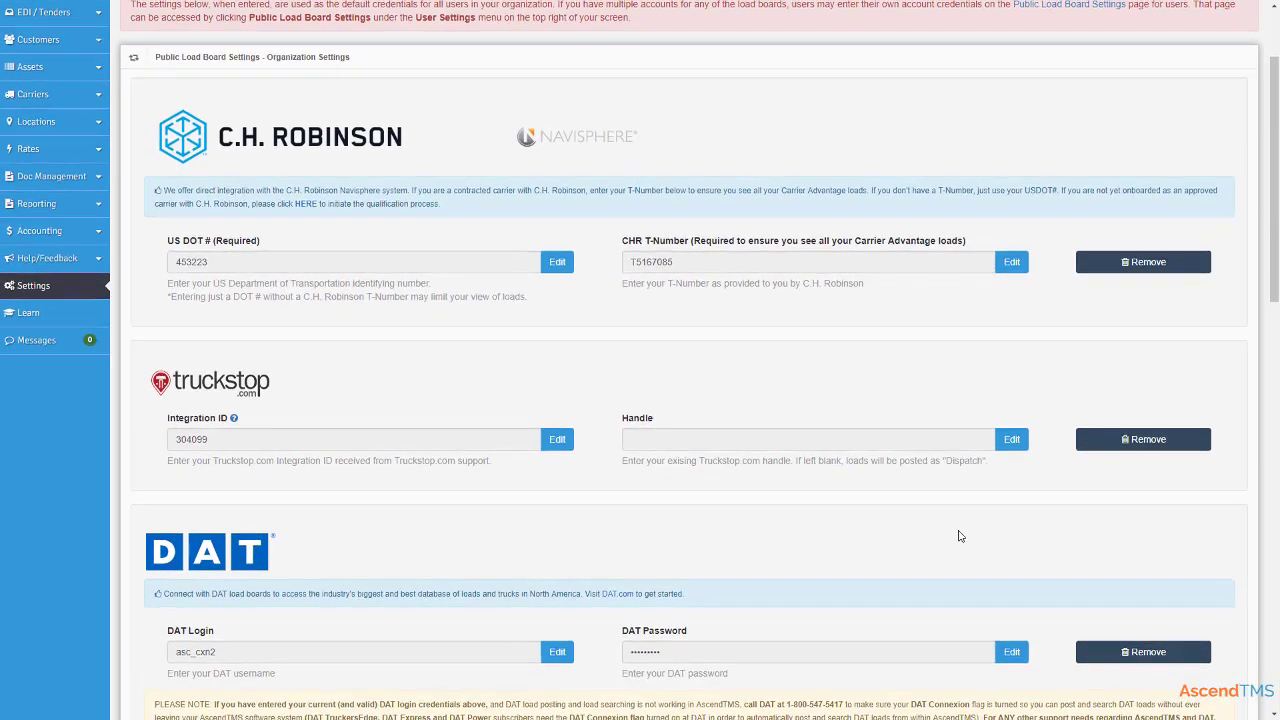
scroll(958, 530, down, 3)
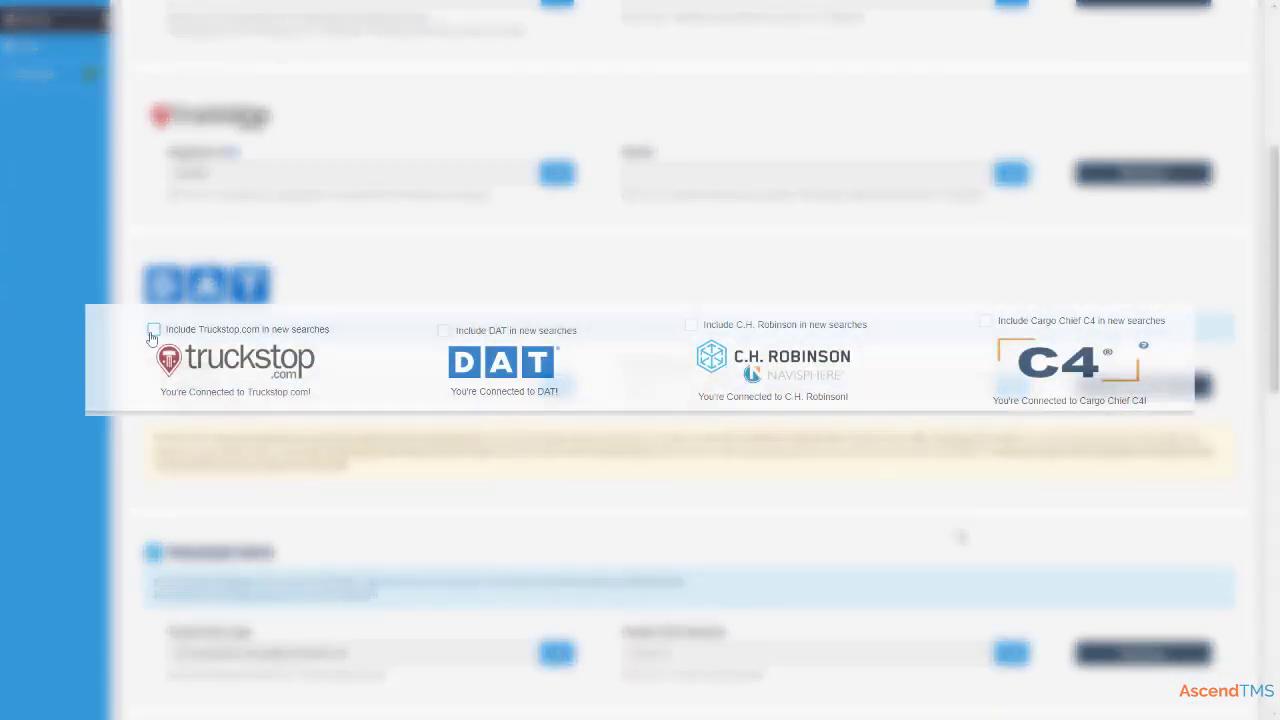
scroll(958, 530, up, 5)
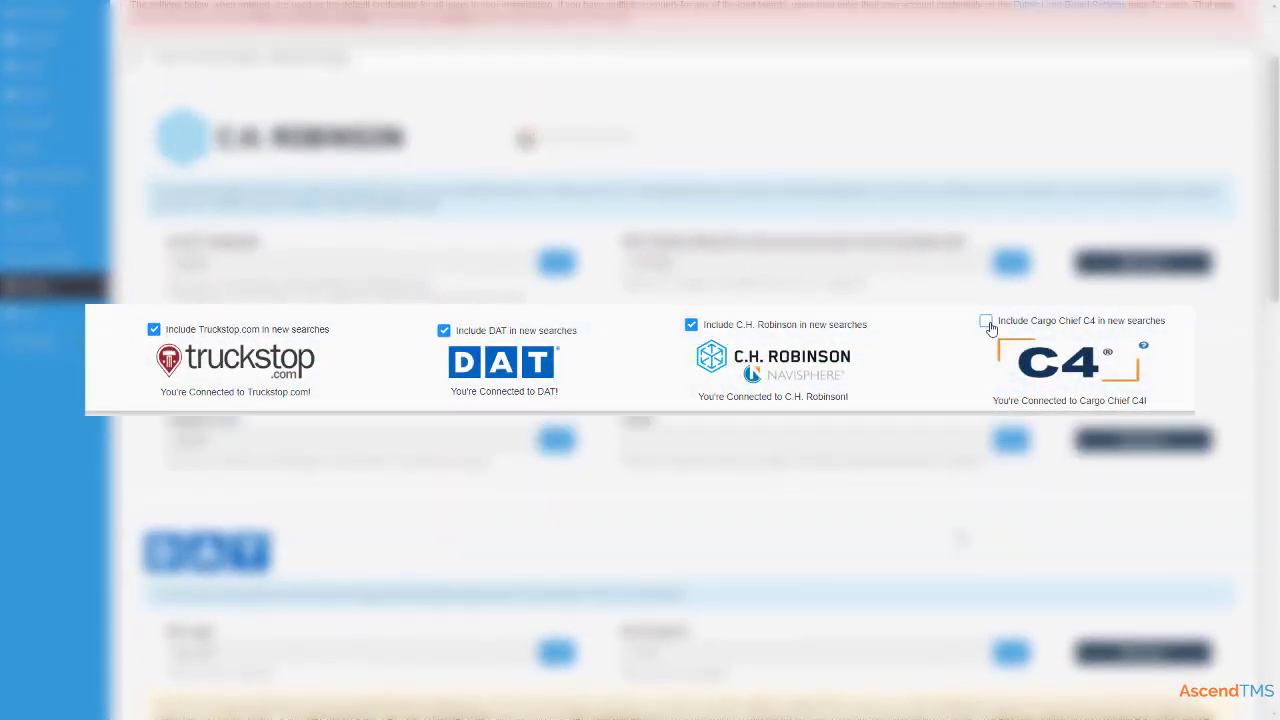
scroll(958, 530, up, 1)
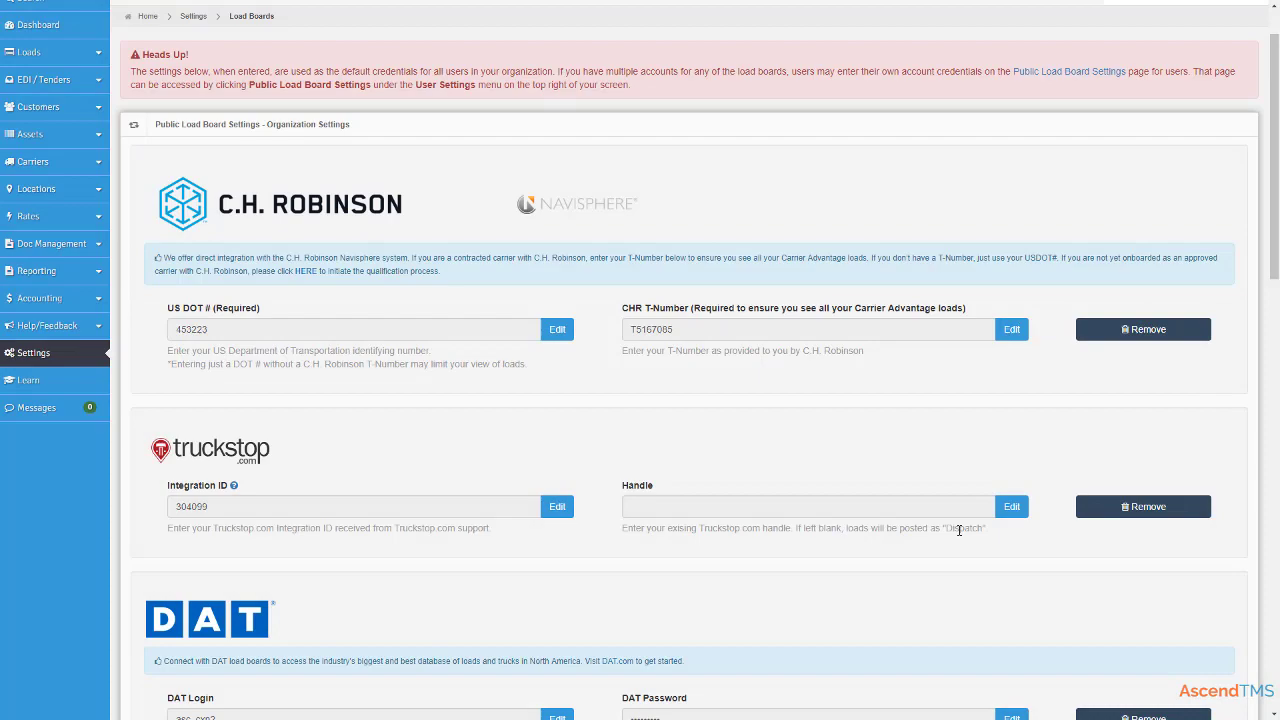
click(465, 330)
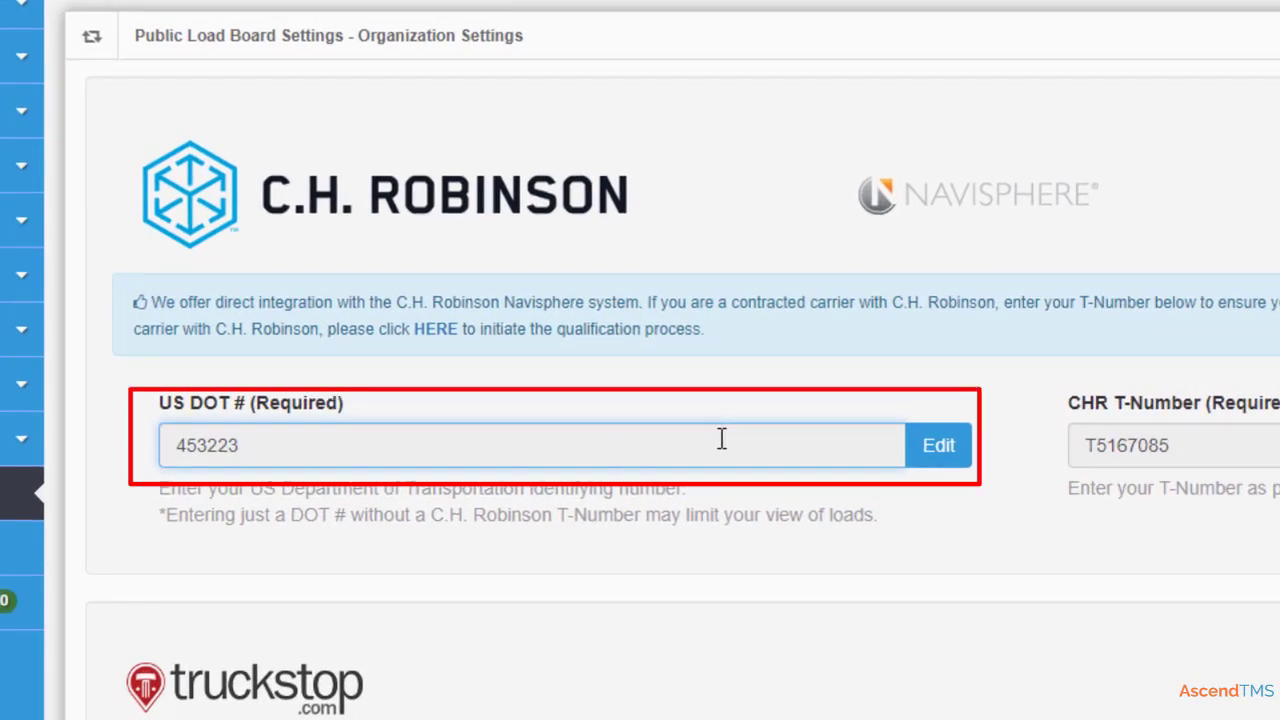
click(1275, 432)
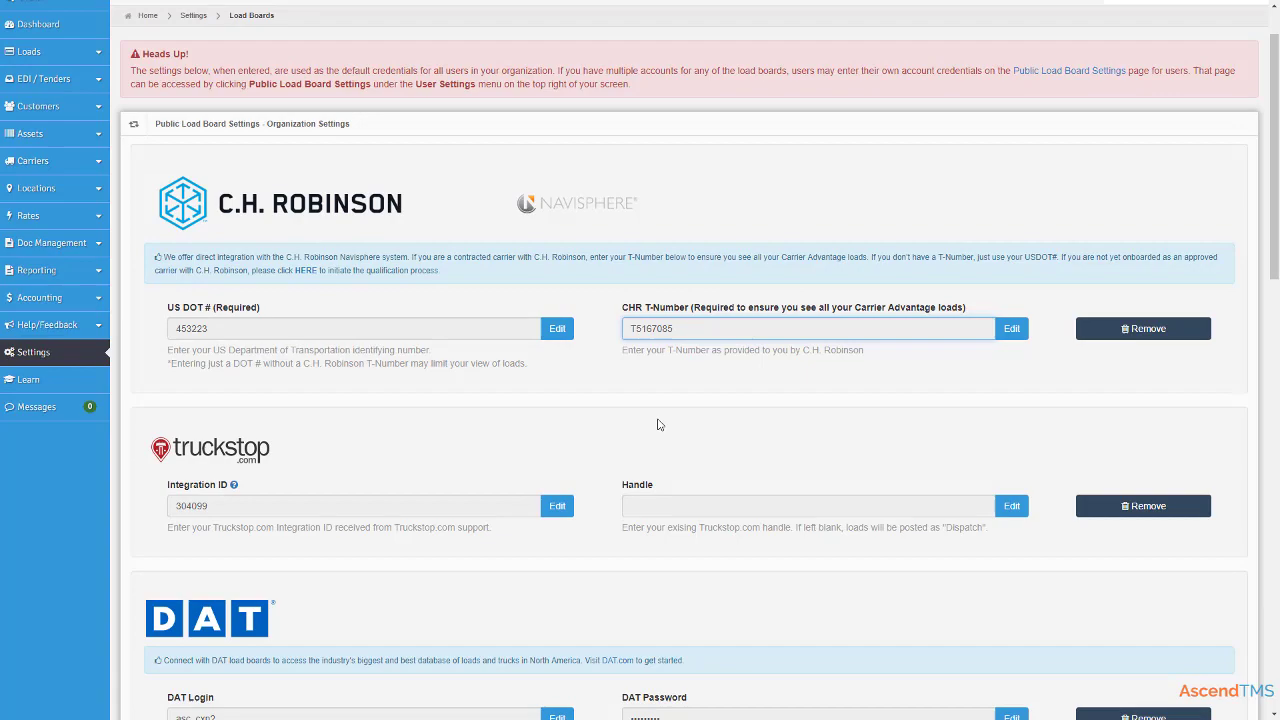
scroll(658, 425, down, 3)
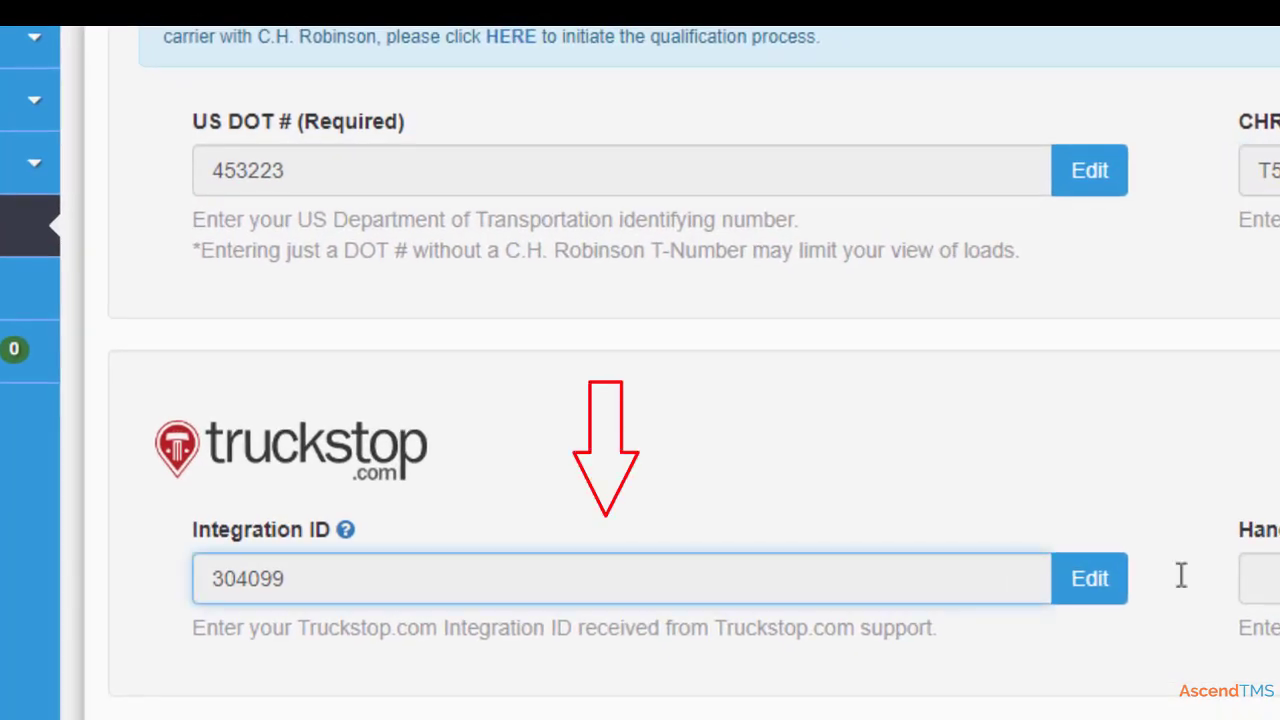
click(1279, 577)
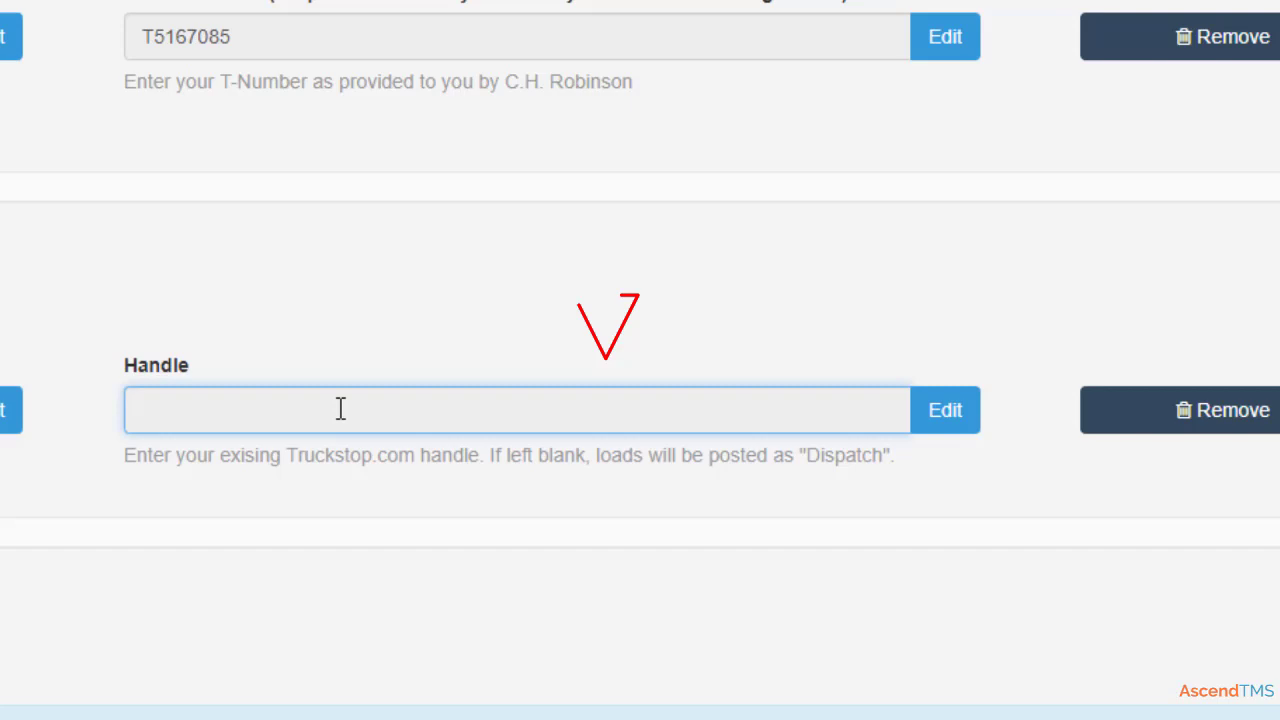
scroll(95, 545, down, 2)
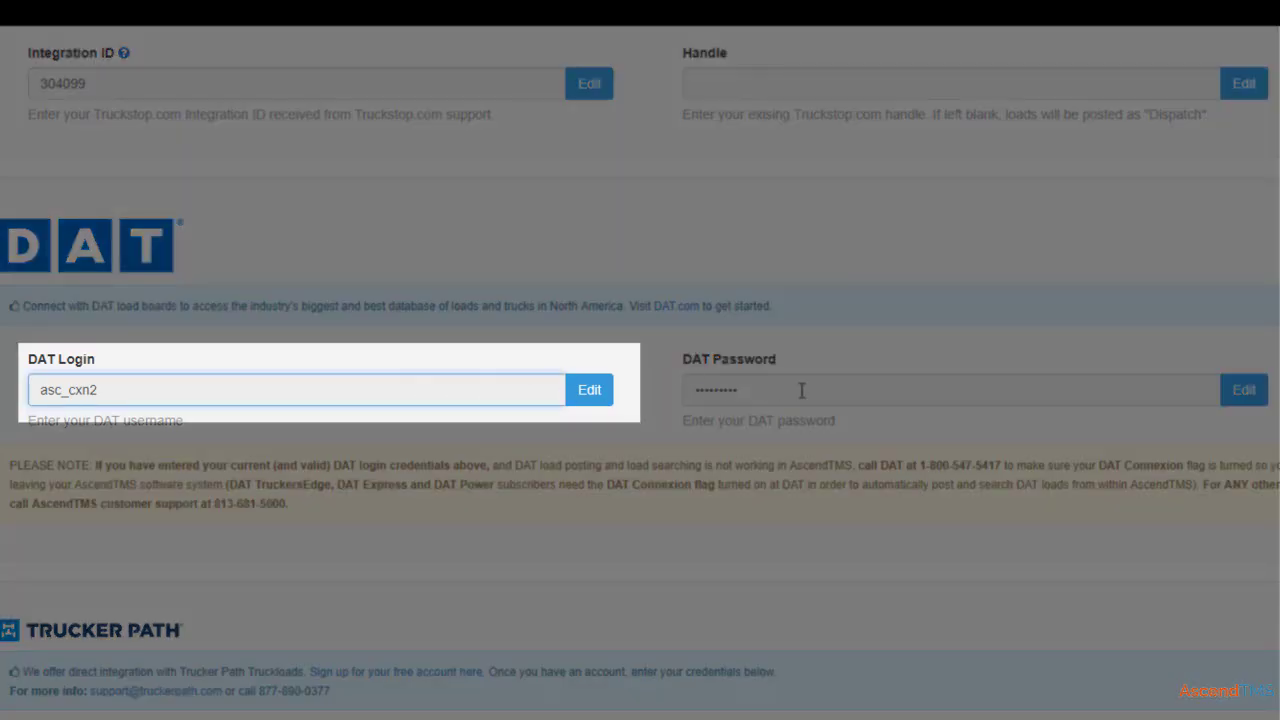
click(798, 392)
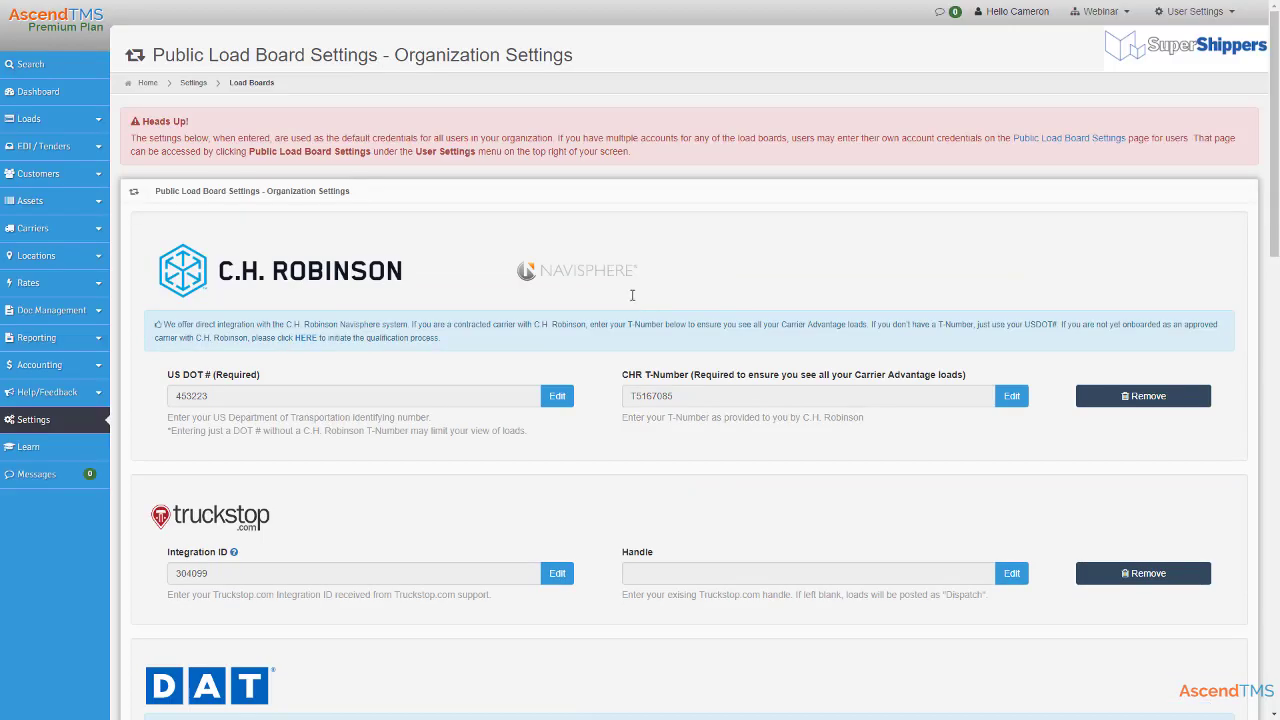
Step: Start a standalone load board search and set Max Origin Deadhead to 200 road miles
click(30, 118)
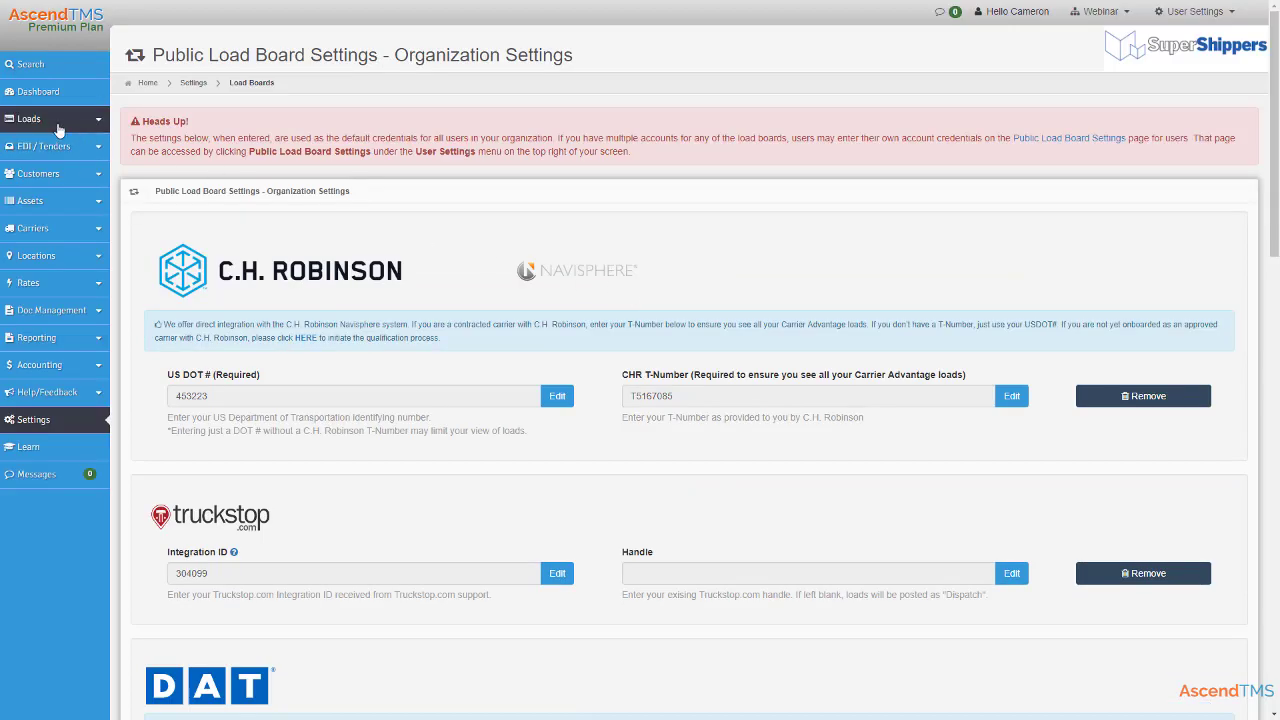
click(72, 251)
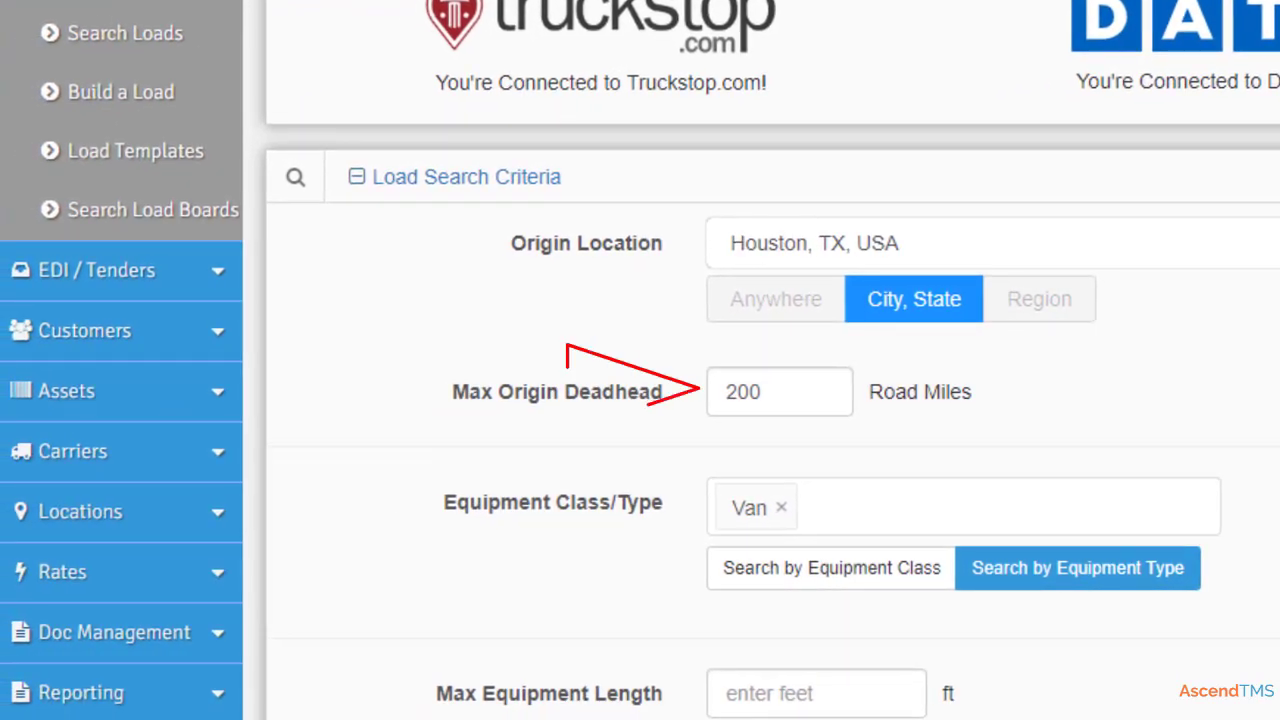
click(761, 392)
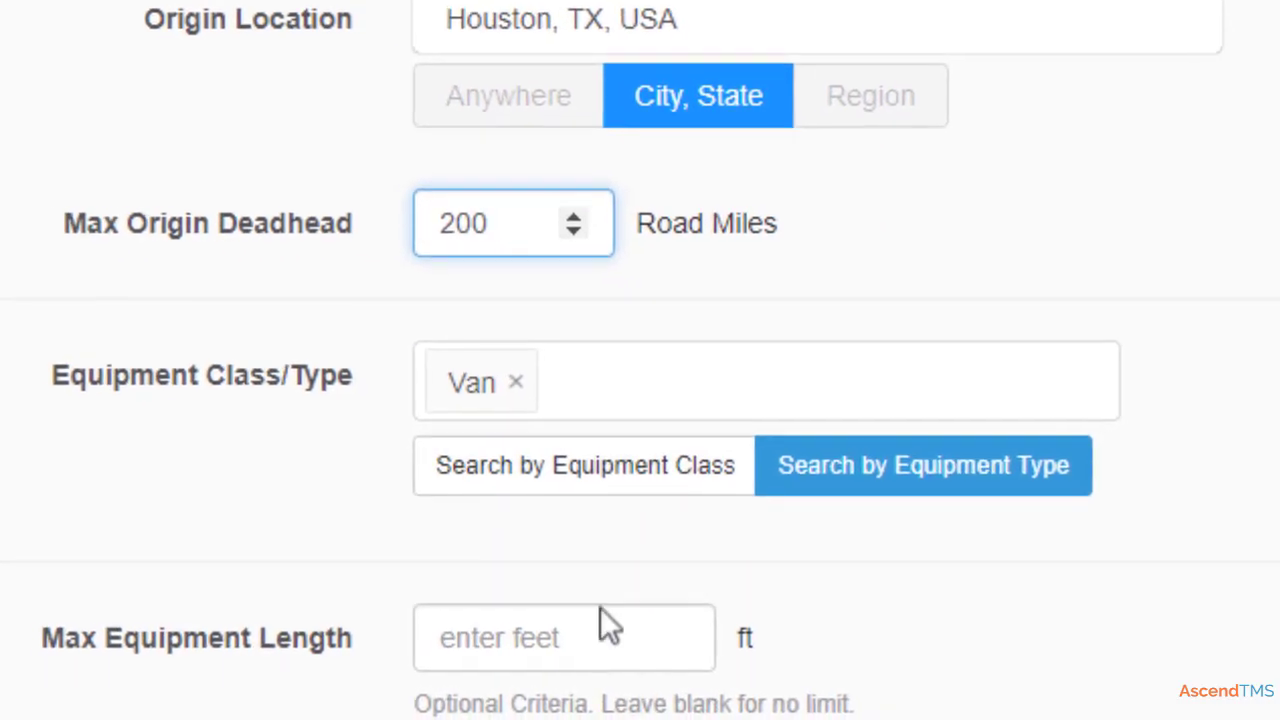
click(577, 640)
scroll(577, 640, down, 10)
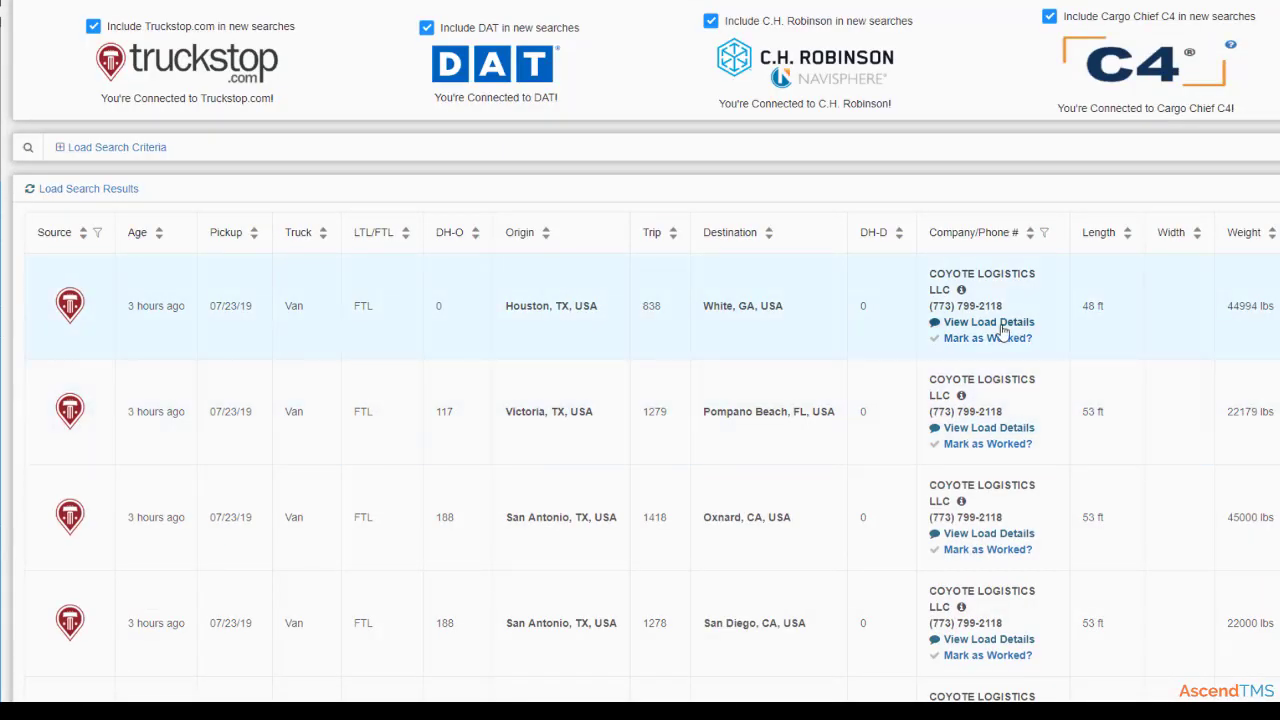
Step: Show Load Details for the Truckstop Houston-to-White, GA load: 838 mi, $355.00 fuel cost
click(1003, 333)
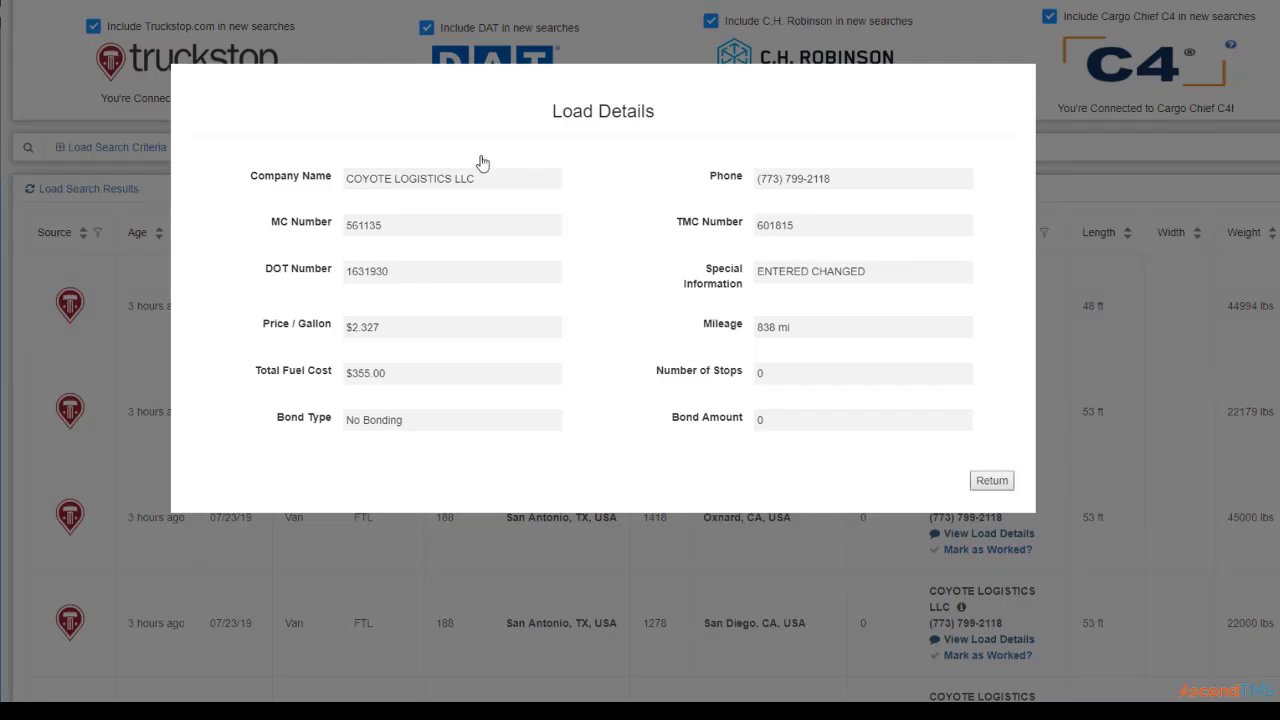
Step: Refresh results with only Cargo Chief C4 selected, then go back to Load Management
key(Escape)
click(93, 26)
click(438, 27)
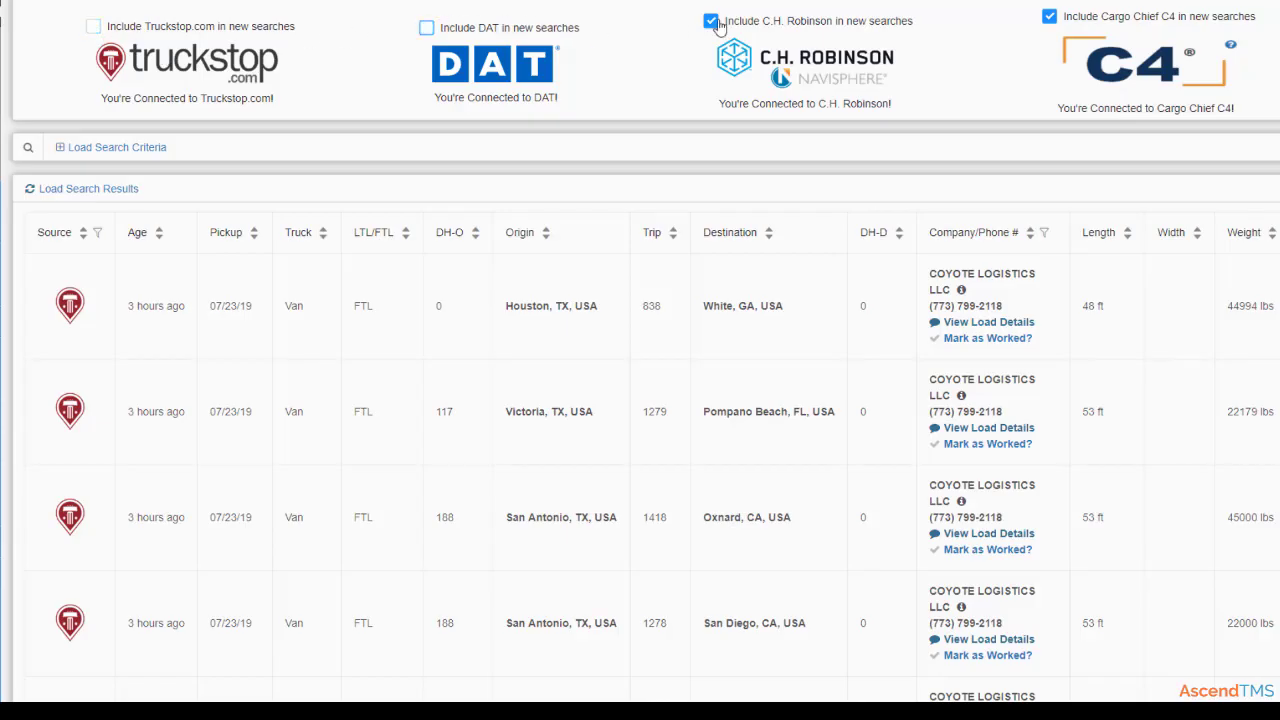
click(712, 20)
click(88, 188)
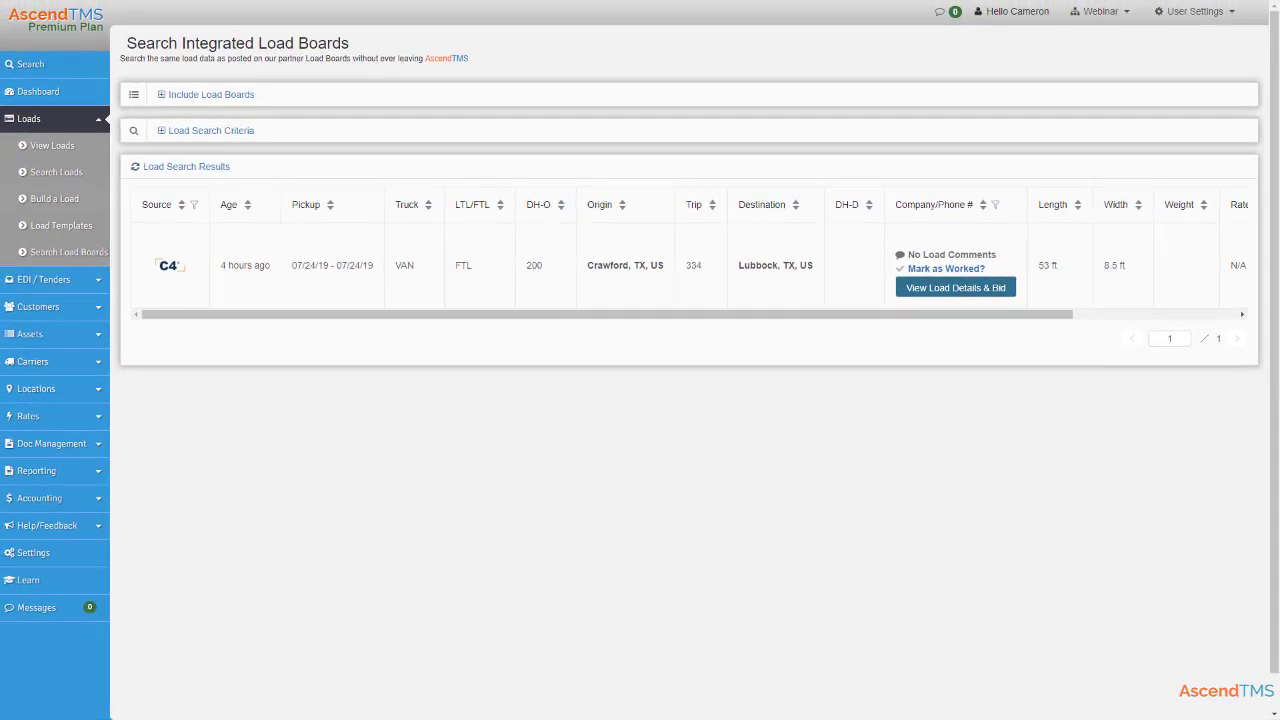
click(53, 145)
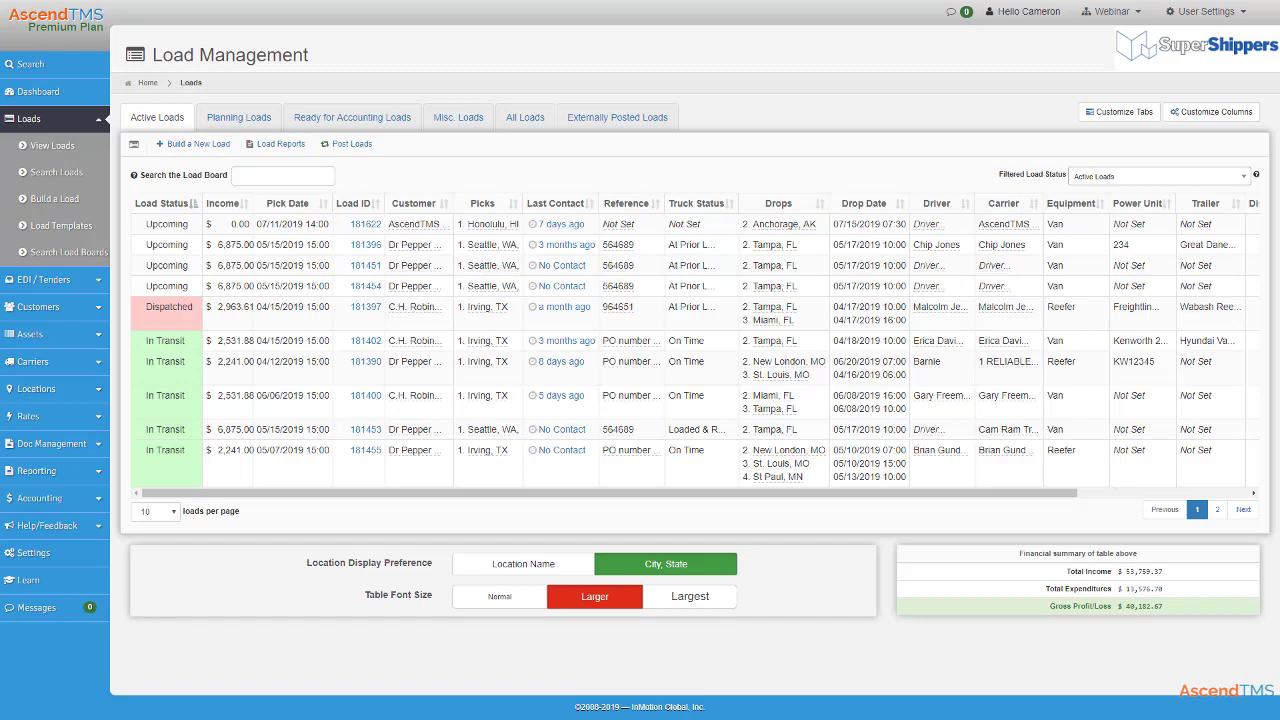
Step: Start a load board search for load 181390's St. Louis, MO Reefer backhaul
right_click(722, 379)
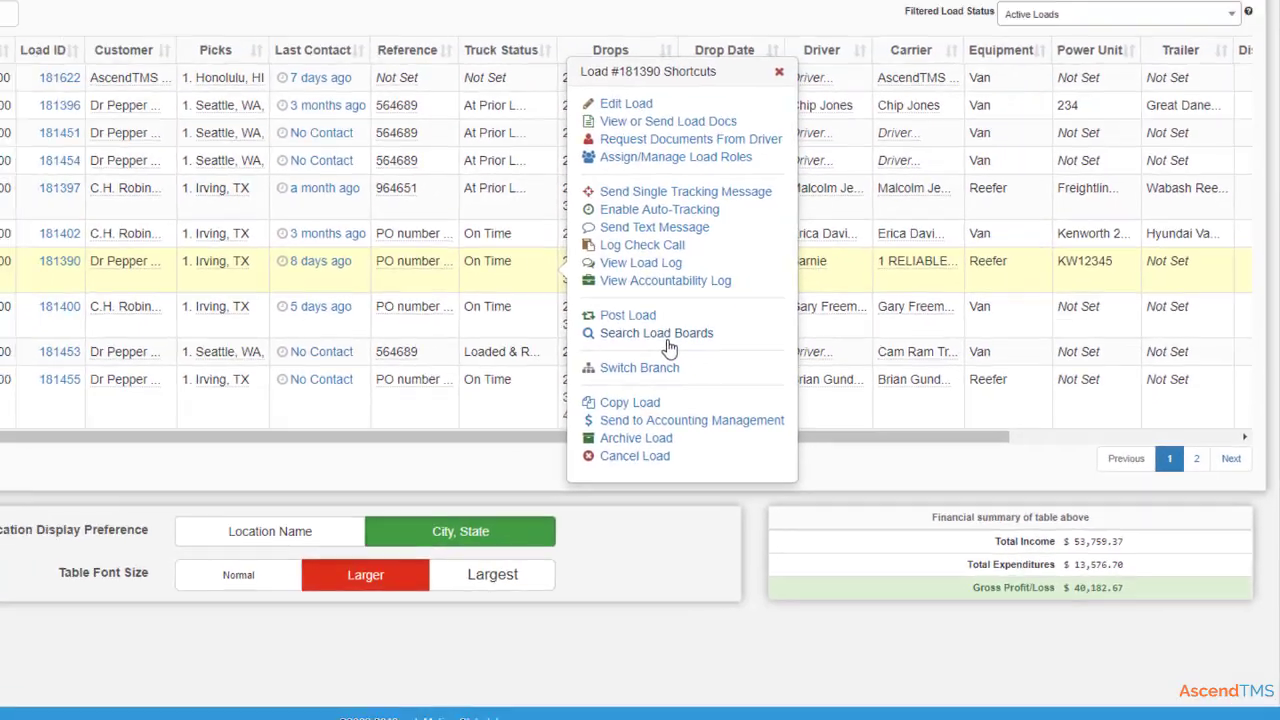
click(565, 260)
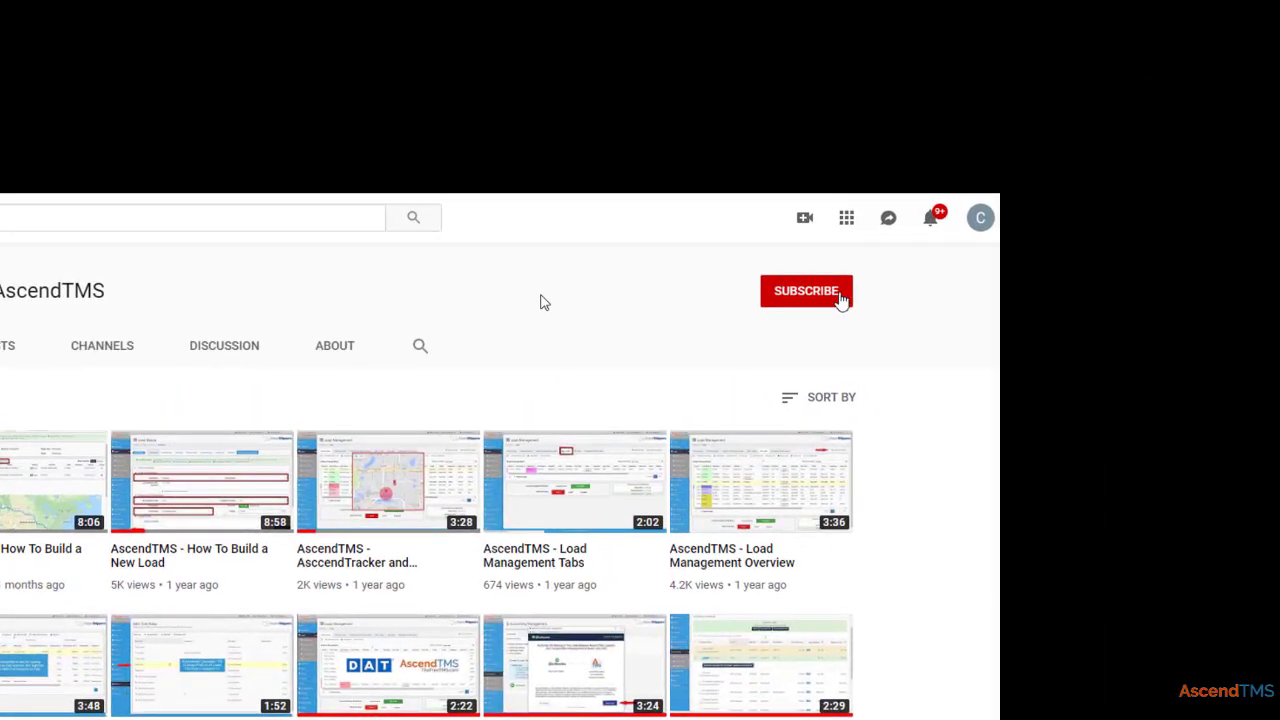
Step: Subscribe to the InMotion Global – AscendTMS channel and scroll through its tutorial uploads
click(840, 296)
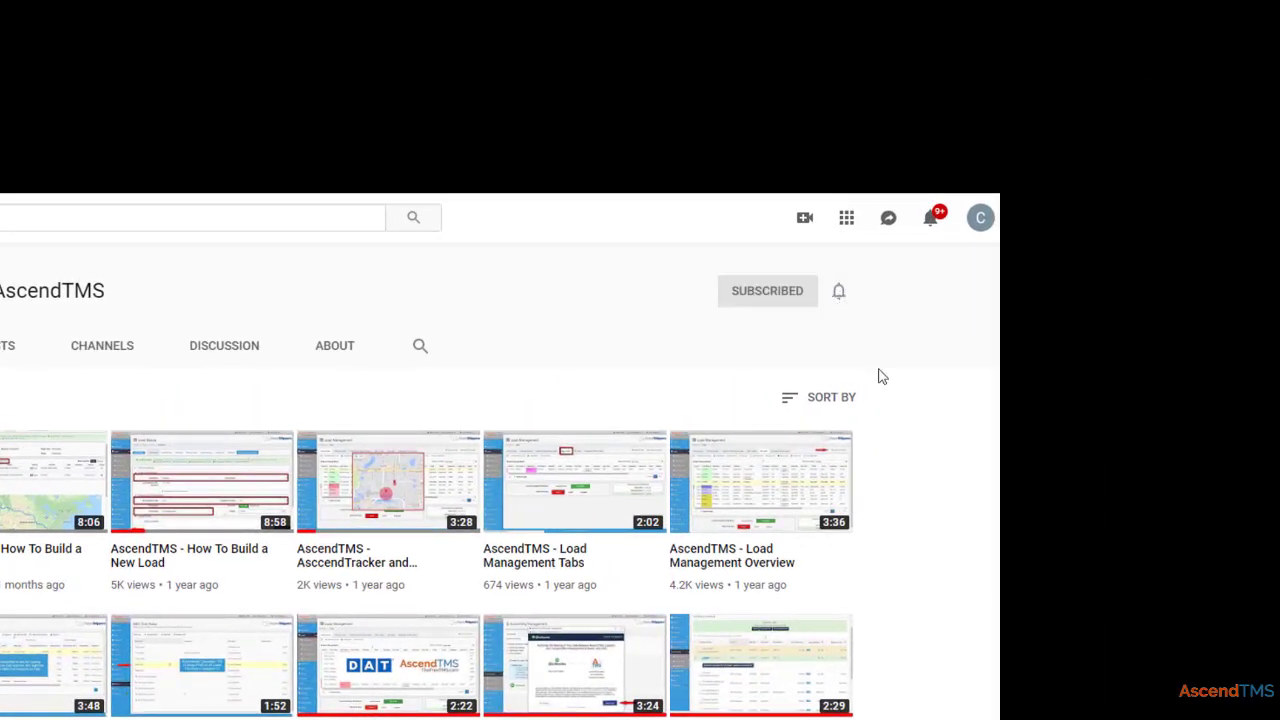
scroll(877, 374, down, 4)
scroll(1063, 261, down, 1)
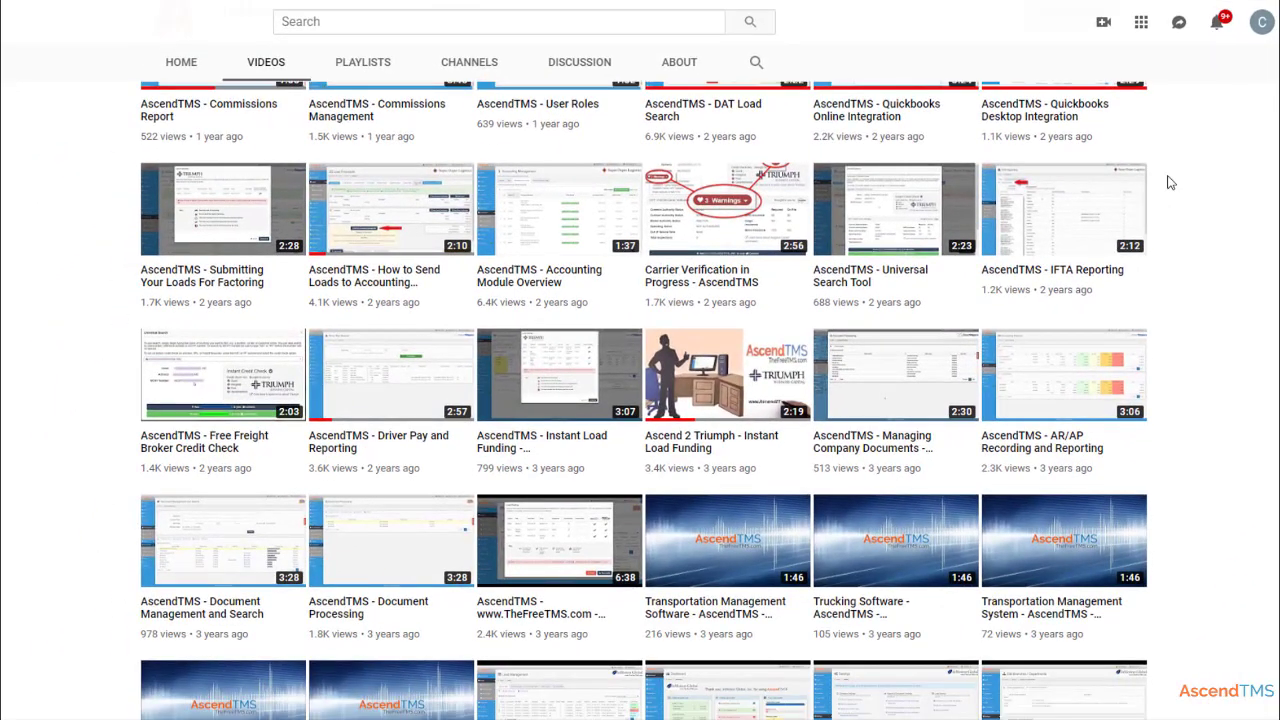